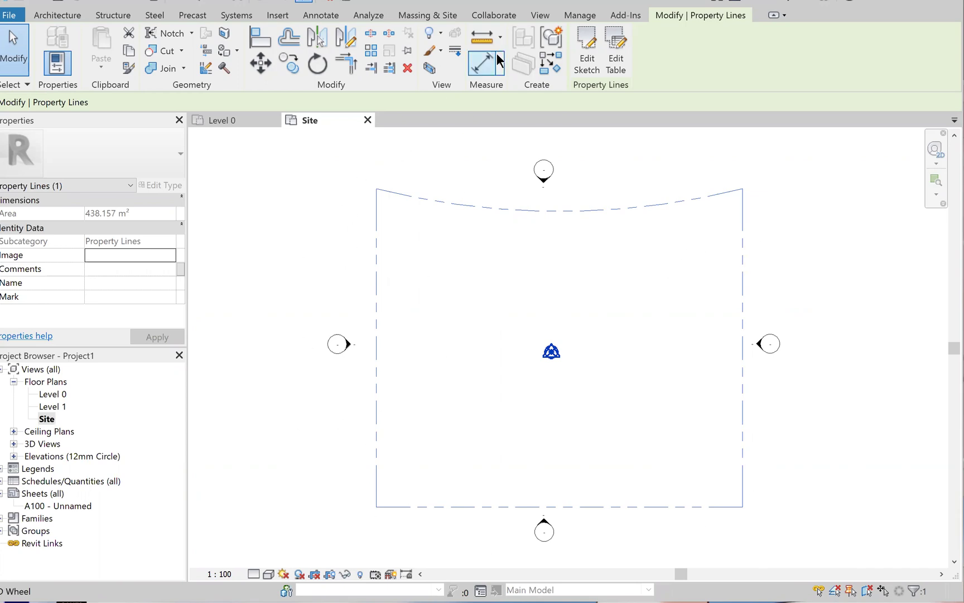
- Start a toposurface and place points at absolute elevation 0 on the two southern corners of the property boundary
{"action": "left_click", "coordinate": [409, 15]}
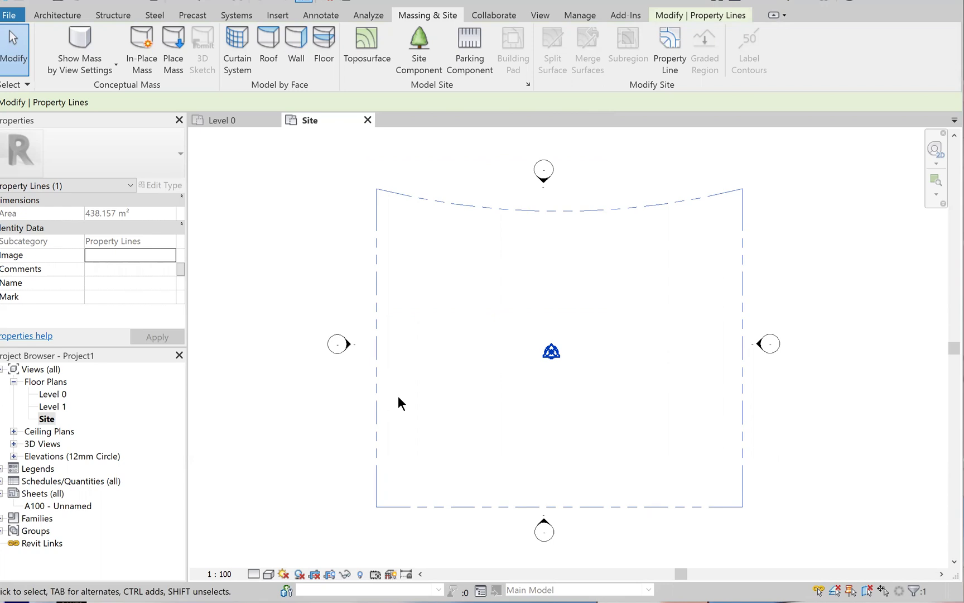
{"action": "left_click", "coordinate": [362, 36]}
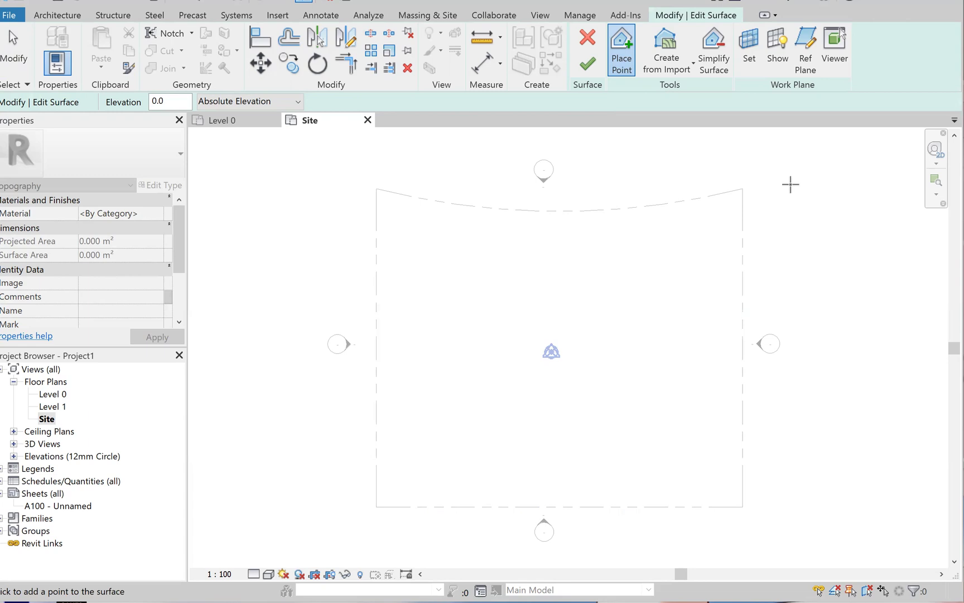
{"action": "left_click", "coordinate": [511, 196]}
{"action": "left_click", "coordinate": [570, 273]}
{"action": "left_click", "coordinate": [490, 348]}
{"action": "left_click", "coordinate": [682, 287]}
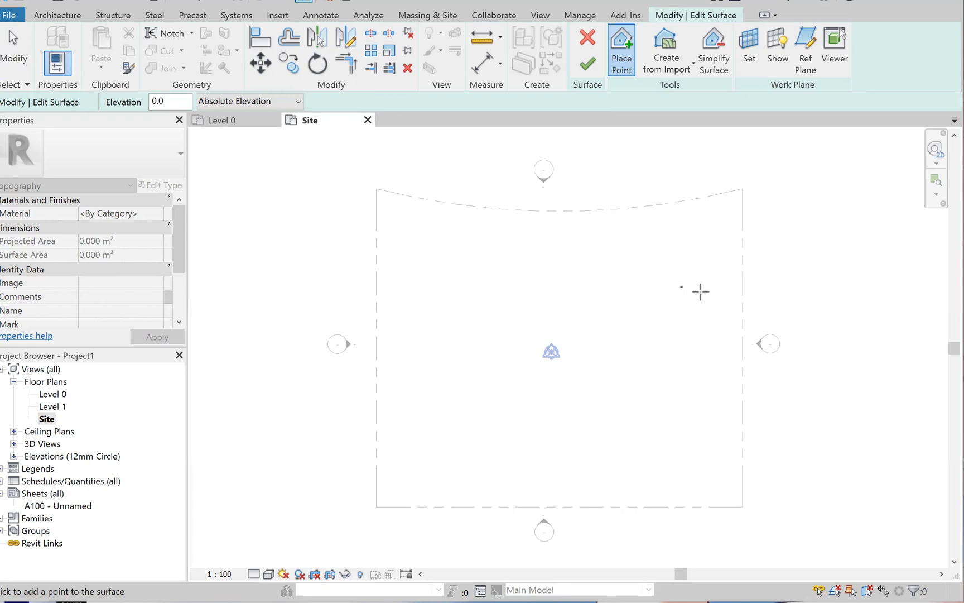
{"action": "left_click", "coordinate": [656, 273]}
{"action": "left_click", "coordinate": [376, 506]}
- Set the point elevation to 3000 and place surface points on the two northern corners of the property boundary
{"action": "double_click", "coordinate": [182, 99]}
{"action": "type", "text": "3000"}
{"action": "key", "text": "Return"}
{"action": "left_click", "coordinate": [376, 189]}
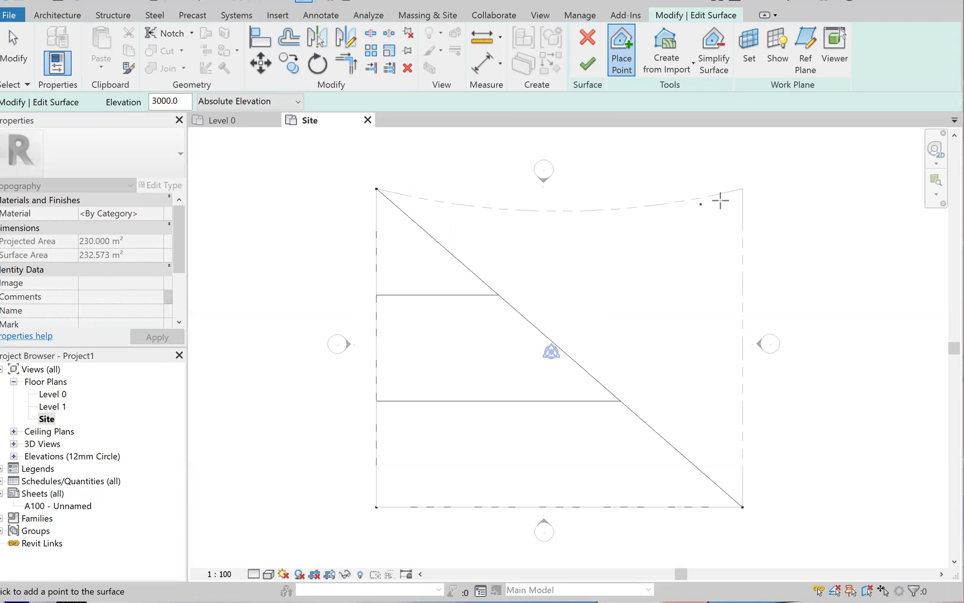
{"action": "left_click", "coordinate": [742, 188]}
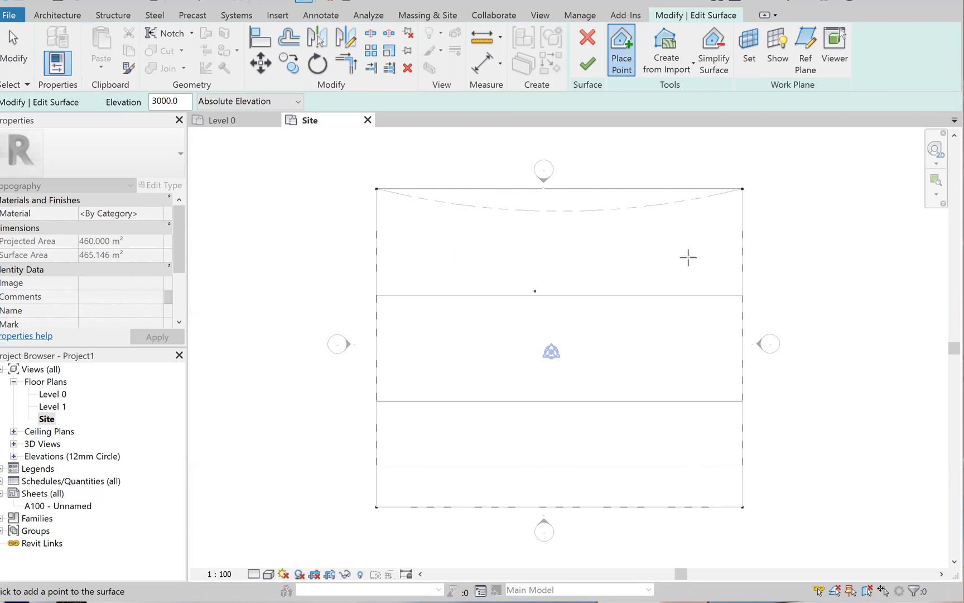
- Place a surface point at elevation 4000 inside the property, northwest of its centre, and finish the toposurface
{"action": "left_click", "coordinate": [592, 257]}
{"action": "left_click_drag", "start_coordinate": [185, 103], "coordinate": [146, 100]}
{"action": "type", "text": "4"}
{"action": "key", "text": "Return"}
{"action": "left_click", "coordinate": [477, 297]}
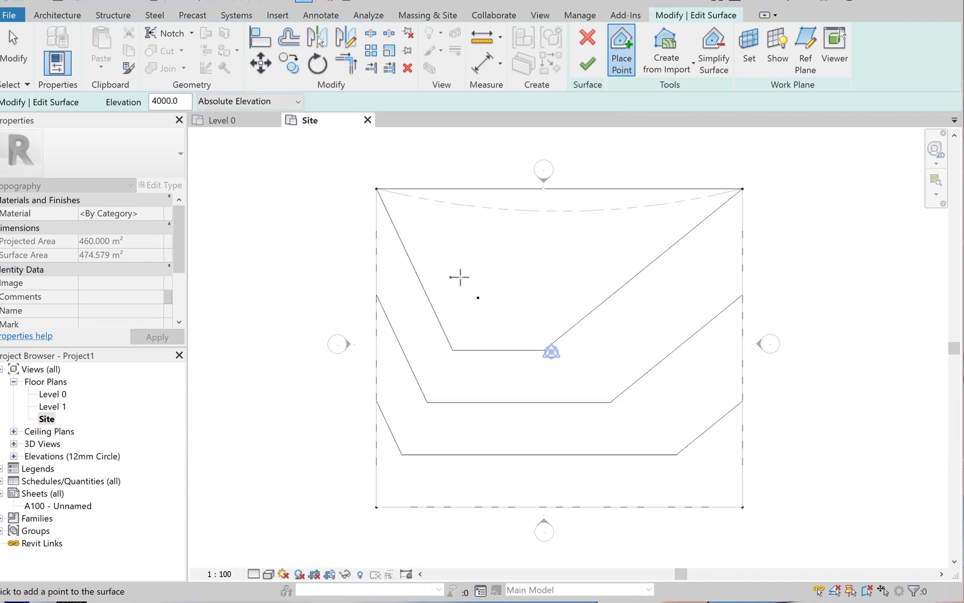
{"action": "left_click", "coordinate": [640, 353]}
{"action": "left_click", "coordinate": [588, 63]}
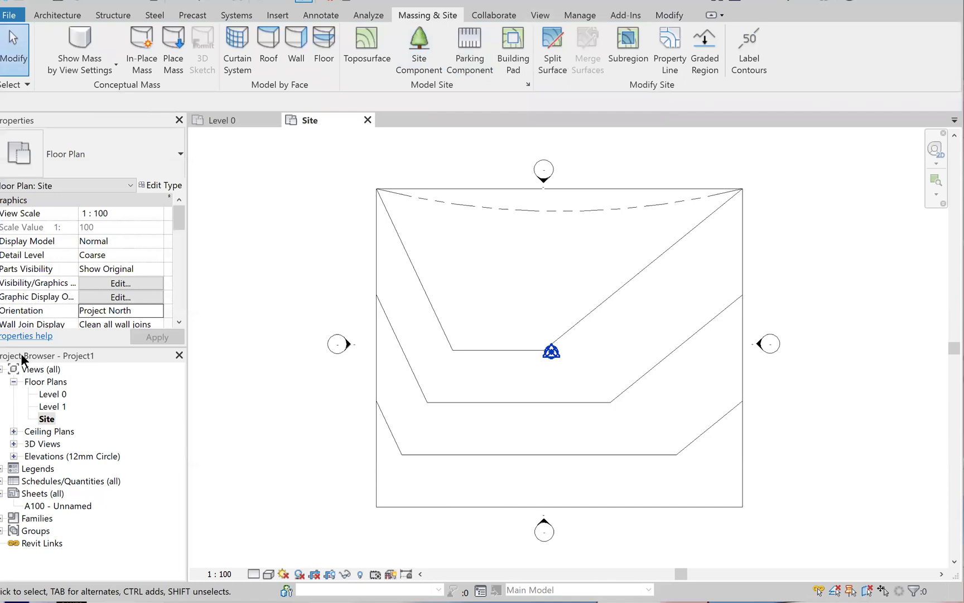
- View the toposurface's slope from the side in the default 3D view and in the East elevation
{"action": "left_click", "coordinate": [13, 444]}
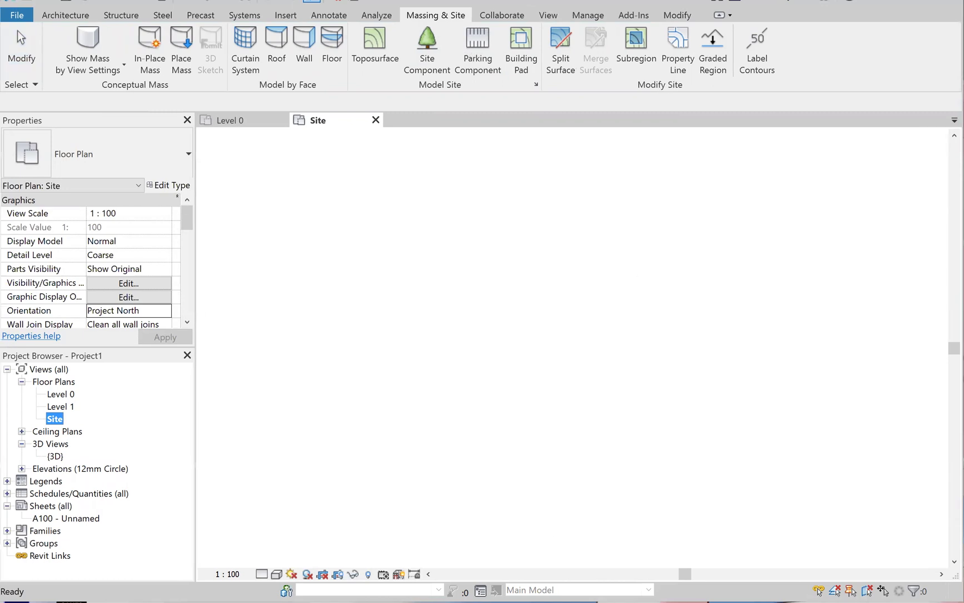
{"action": "double_click", "coordinate": [55, 456]}
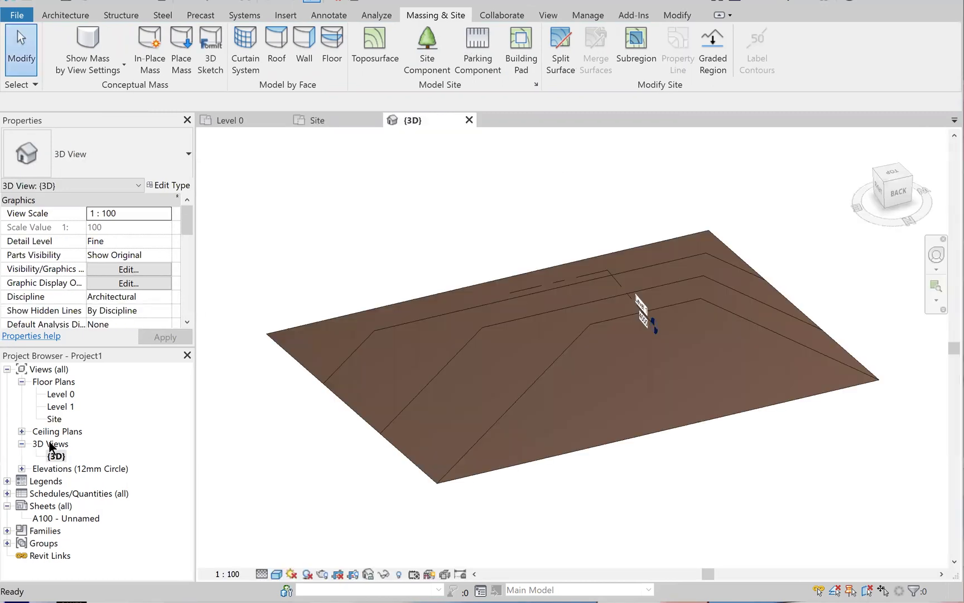
{"action": "left_click", "coordinate": [544, 15]}
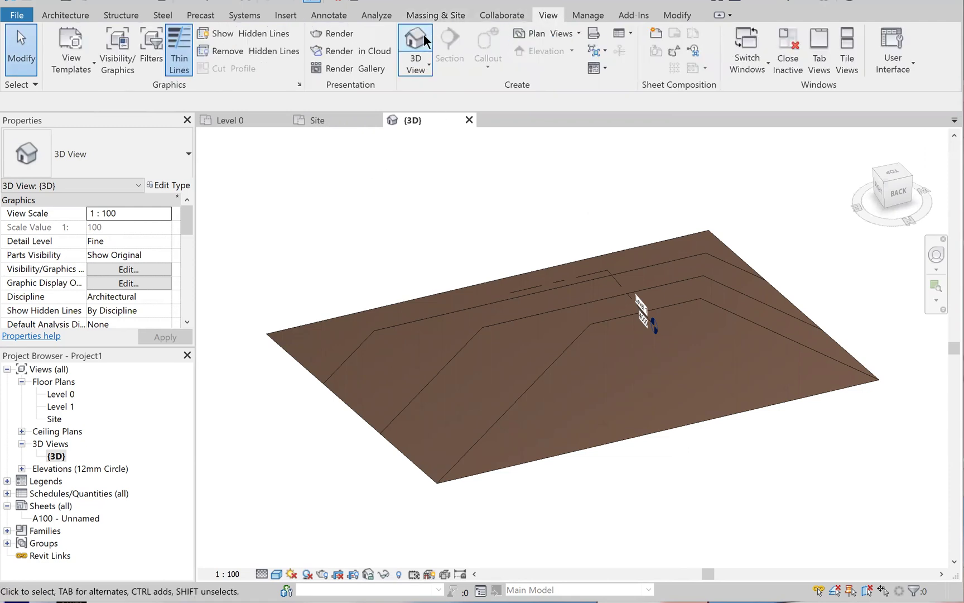
{"action": "left_click", "coordinate": [423, 58]}
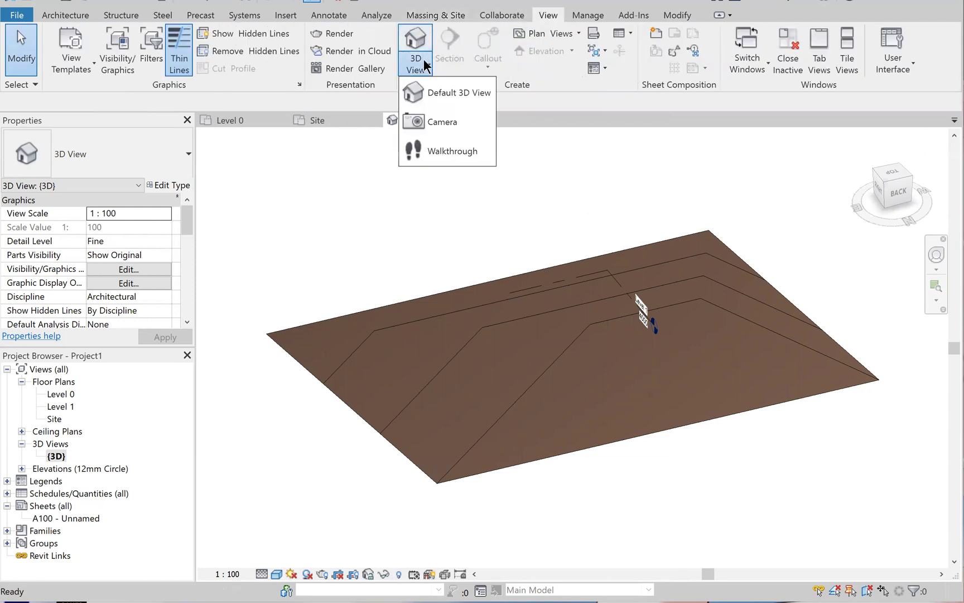
{"action": "left_click", "coordinate": [434, 88]}
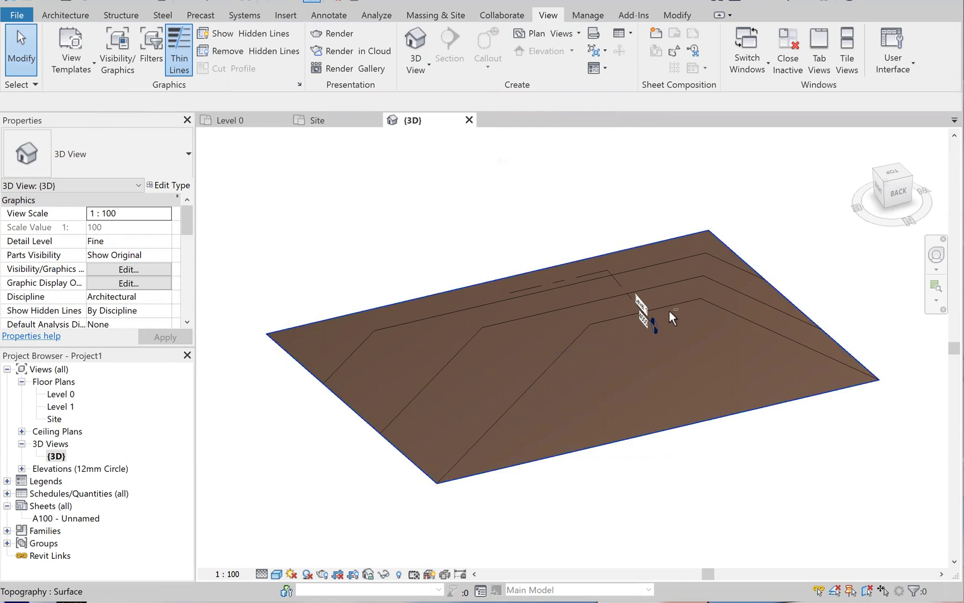
{"action": "mouse_move", "coordinate": [668, 311]}
{"action": "middle_mouse_down", "text": "shift"}
{"action": "mouse_move", "coordinate": [673, 327]}
{"action": "mouse_move", "coordinate": [567, 346]}
{"action": "mouse_move", "coordinate": [564, 299]}
{"action": "mouse_move", "coordinate": [585, 267]}
{"action": "mouse_move", "coordinate": [605, 323]}
{"action": "mouse_move", "coordinate": [590, 355]}
{"action": "mouse_move", "coordinate": [486, 316]}
{"action": "mouse_move", "coordinate": [372, 334]}
{"action": "mouse_move", "coordinate": [304, 308]}
{"action": "mouse_move", "coordinate": [322, 242]}
{"action": "mouse_move", "coordinate": [381, 217]}
{"action": "mouse_move", "coordinate": [403, 190]}
{"action": "middle_mouse_up", "text": "shift"}
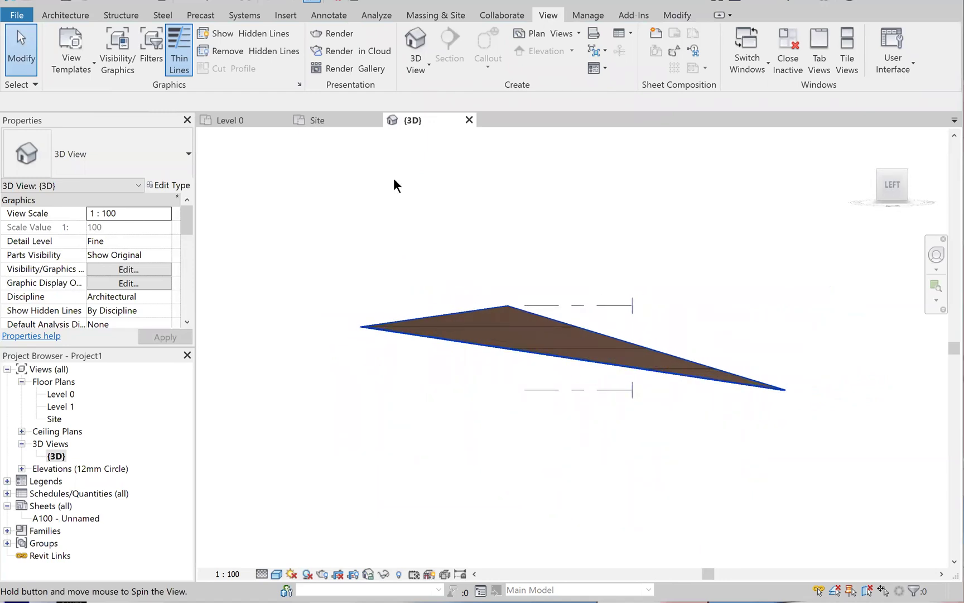
{"action": "left_click", "coordinate": [22, 468]}
{"action": "double_click", "coordinate": [56, 480]}
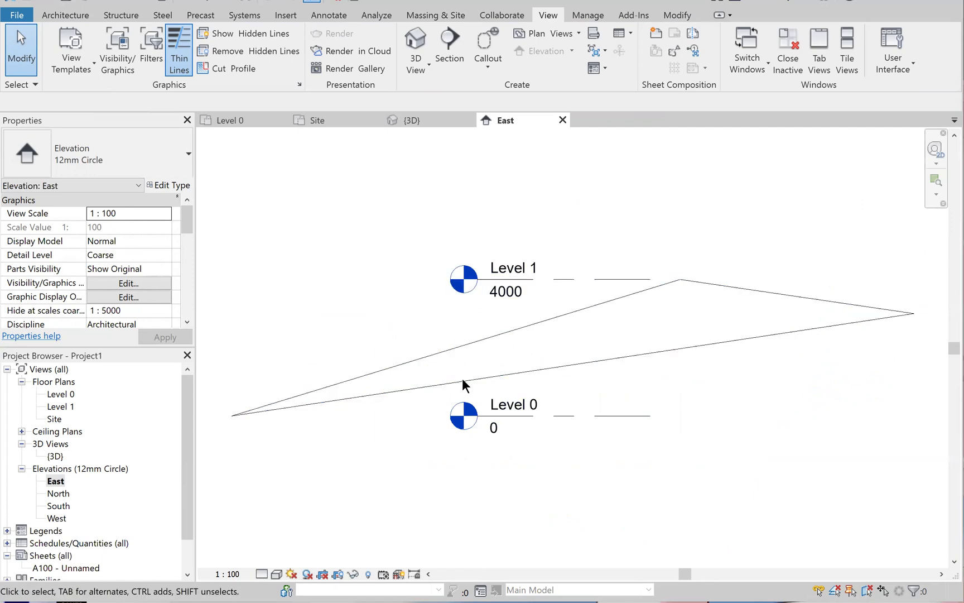
- Return to the 3D view and examine the toposurface from its front and right sides
{"action": "left_click", "coordinate": [55, 456]}
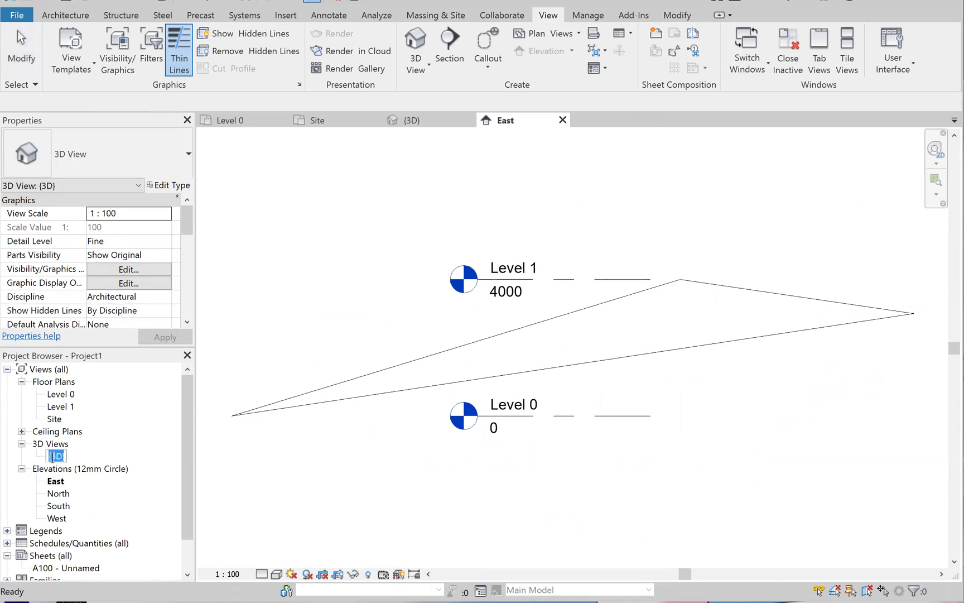
{"action": "left_click", "coordinate": [52, 456]}
{"action": "key", "text": "Return"}
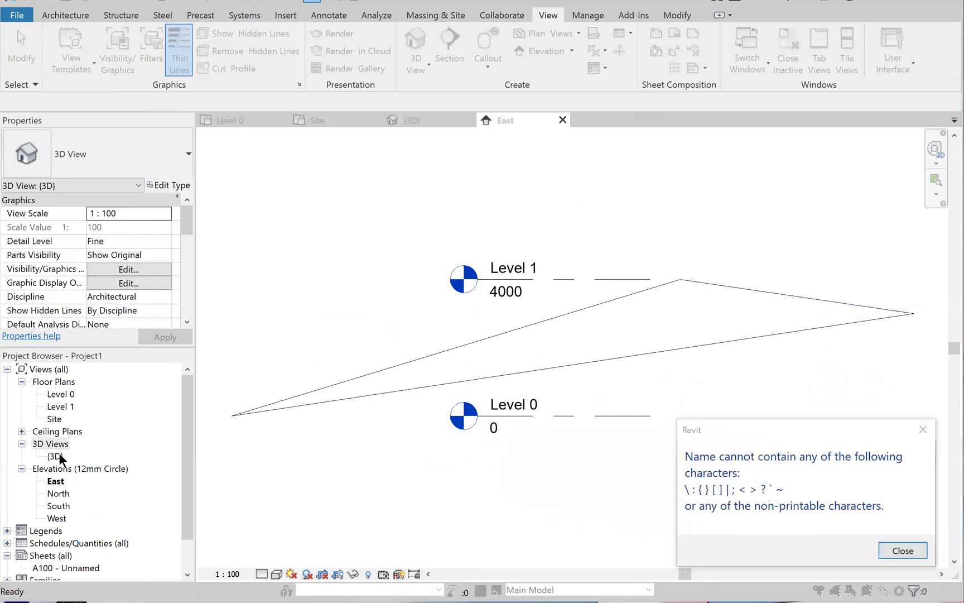
{"action": "left_click", "coordinate": [891, 539]}
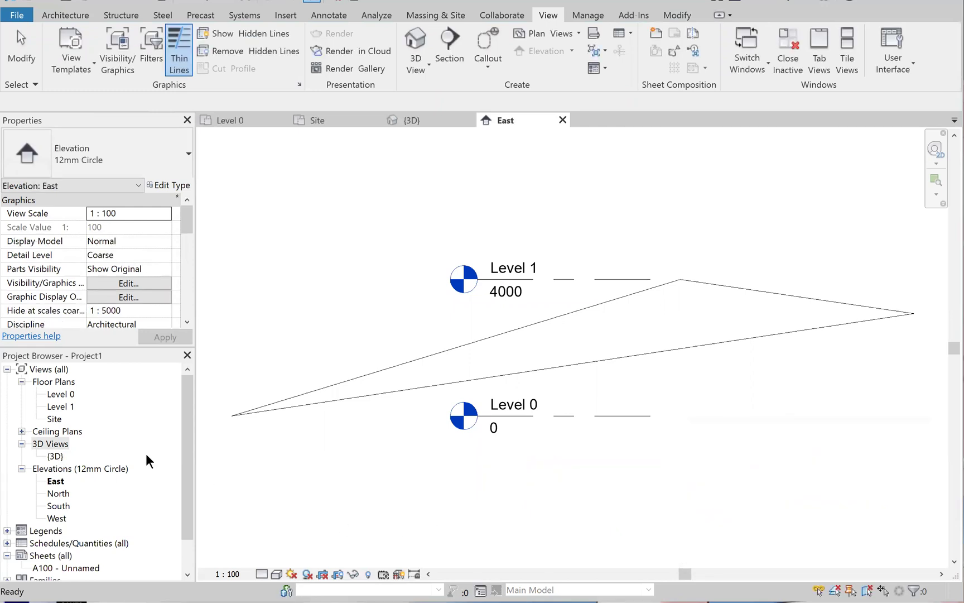
{"action": "left_click", "coordinate": [55, 456]}
{"action": "double_click", "coordinate": [55, 457]}
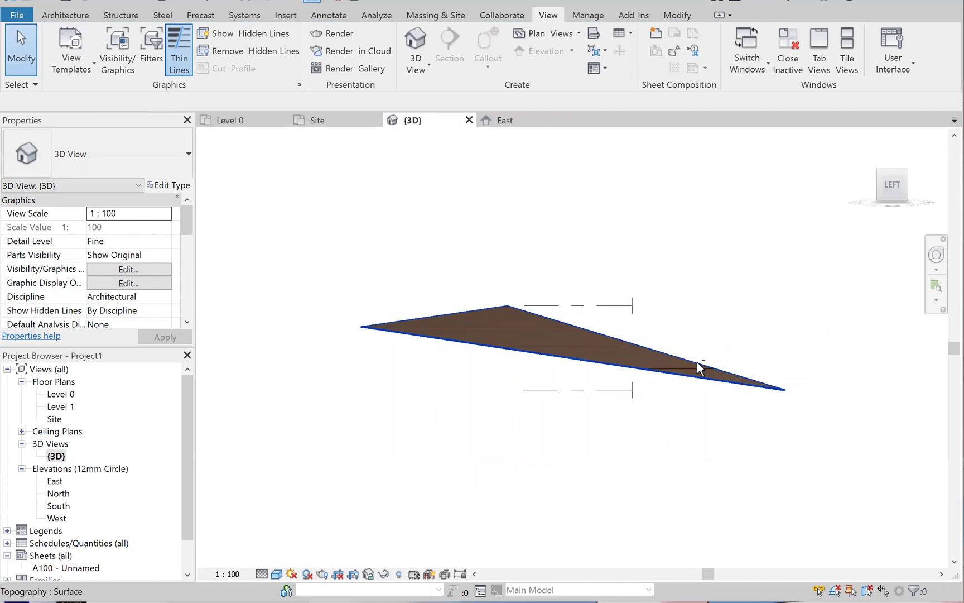
{"action": "middle_click_drag", "start_coordinate": [697, 364], "coordinate": [411, 437], "text": "shift"}
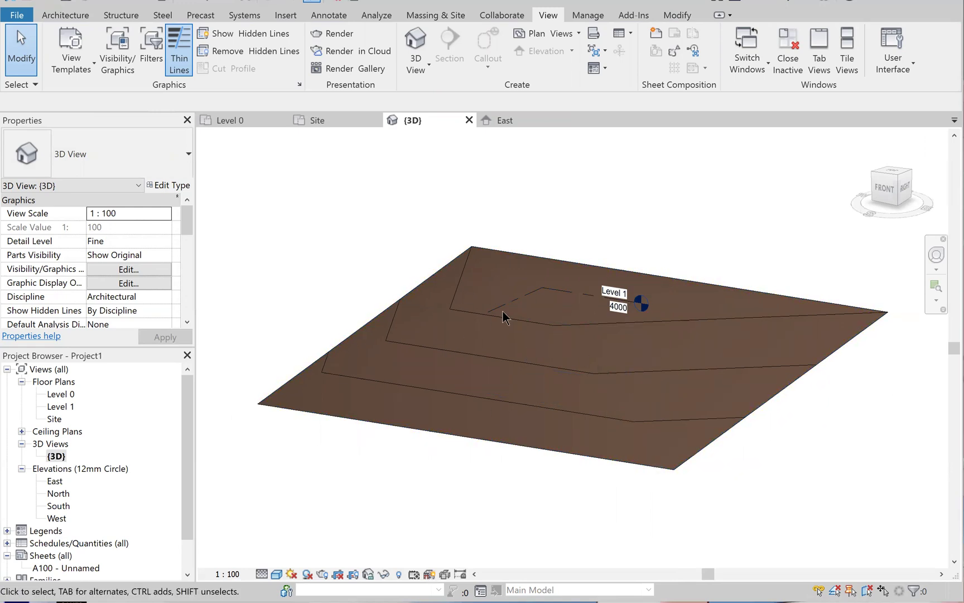
{"action": "middle_click_drag", "start_coordinate": [628, 387], "coordinate": [577, 379], "text": "shift"}
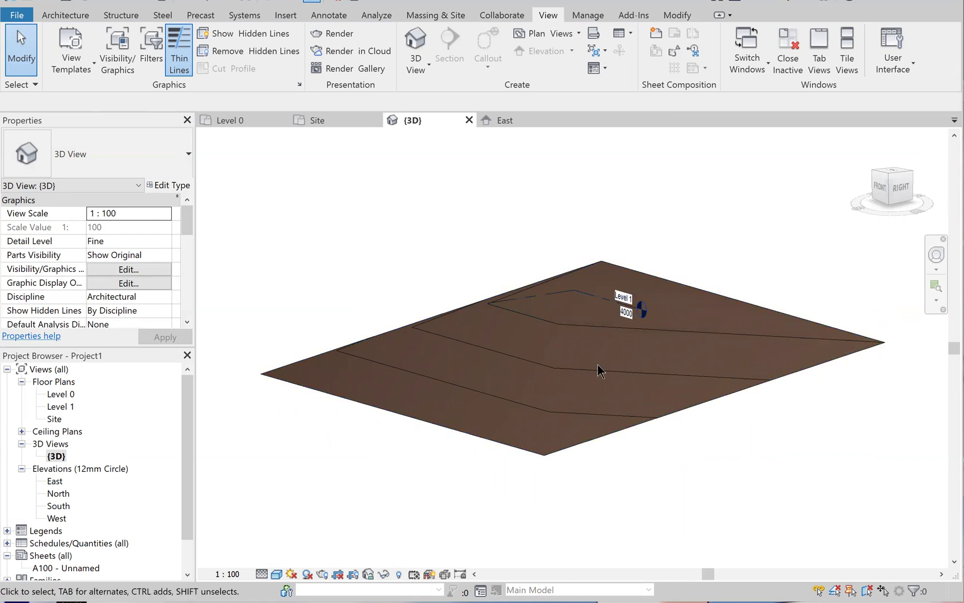
- Create a building pad on Level 0 from a rectangular boundary about 17700 by 13100 mm inside the property lines
{"action": "left_click", "coordinate": [435, 17]}
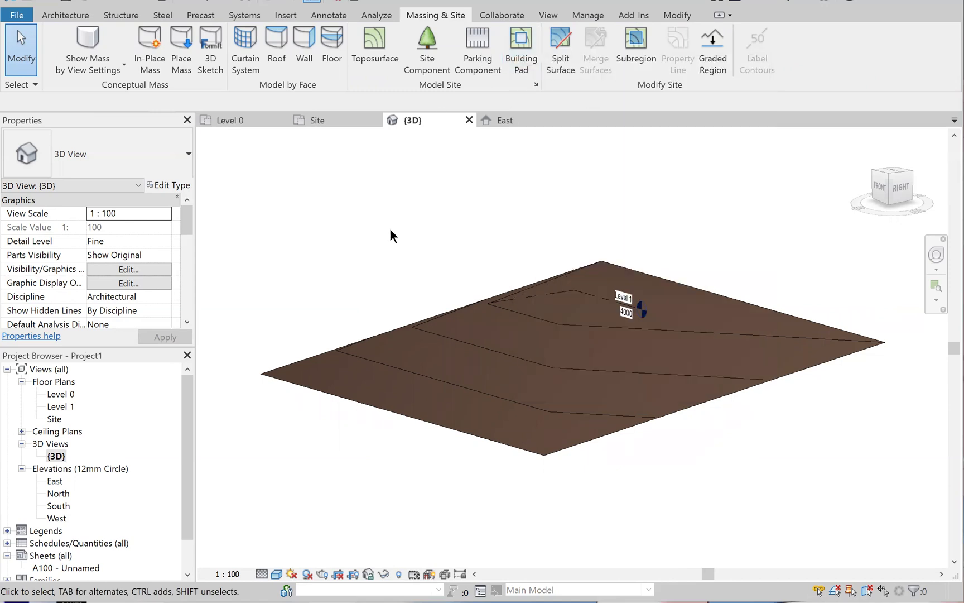
{"action": "left_click", "coordinate": [519, 40]}
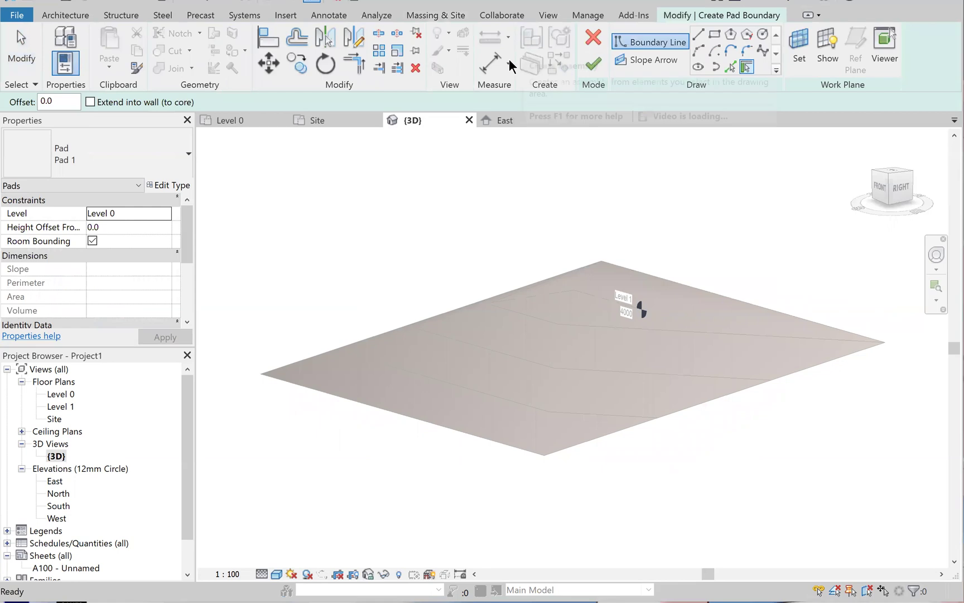
{"action": "double_click", "coordinate": [55, 394]}
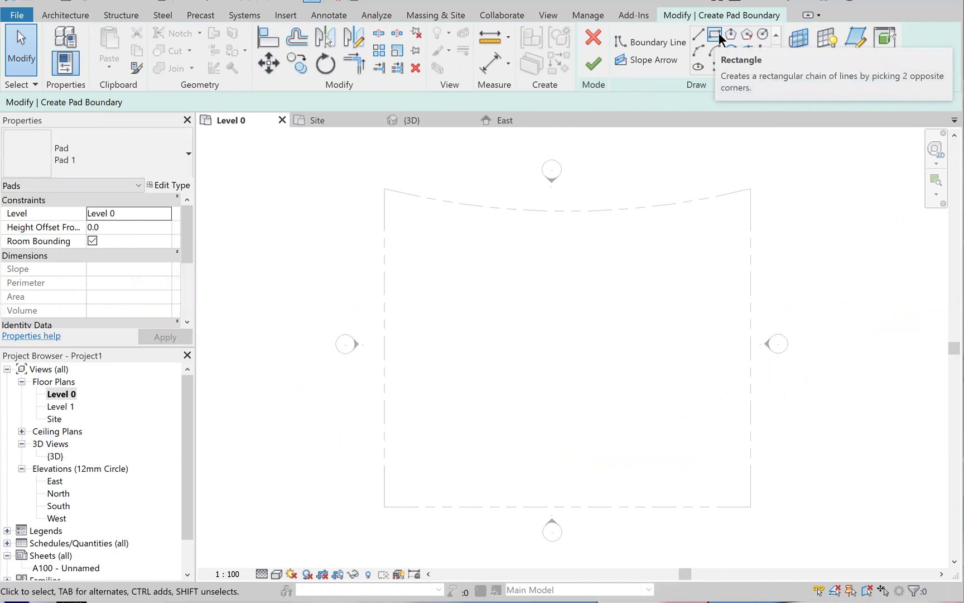
{"action": "left_click", "coordinate": [716, 34]}
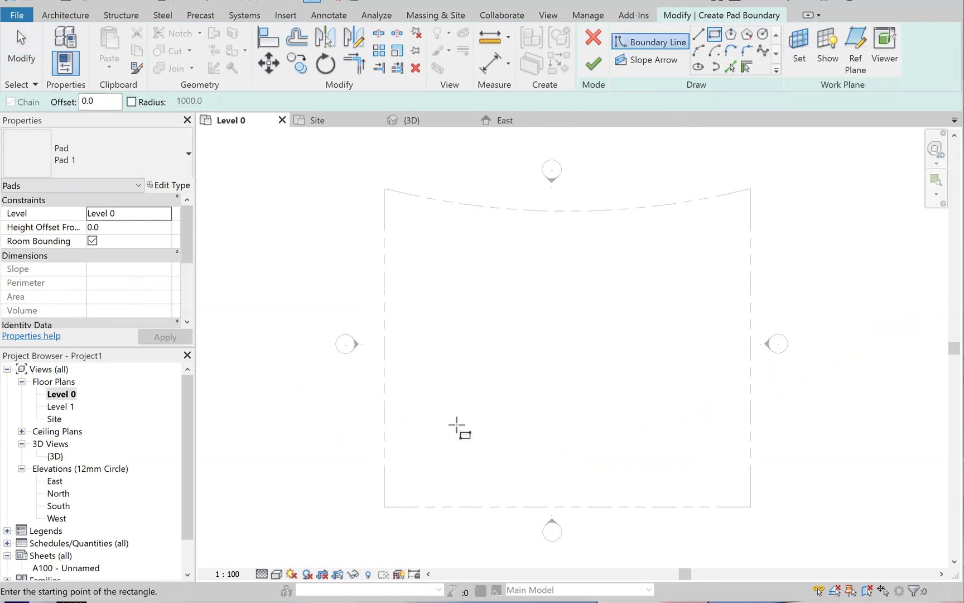
{"action": "left_click", "coordinate": [435, 444]}
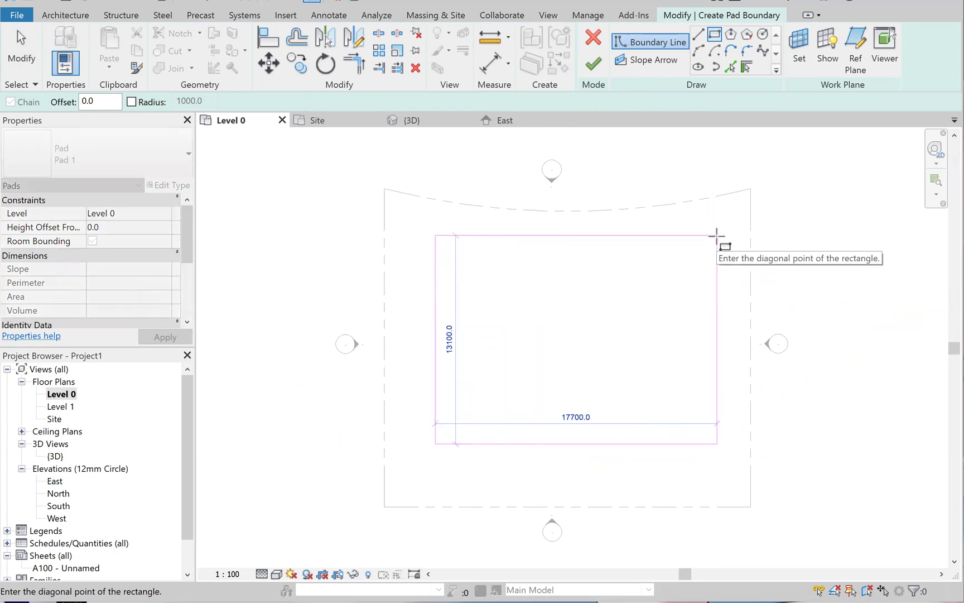
{"action": "left_click", "coordinate": [717, 235]}
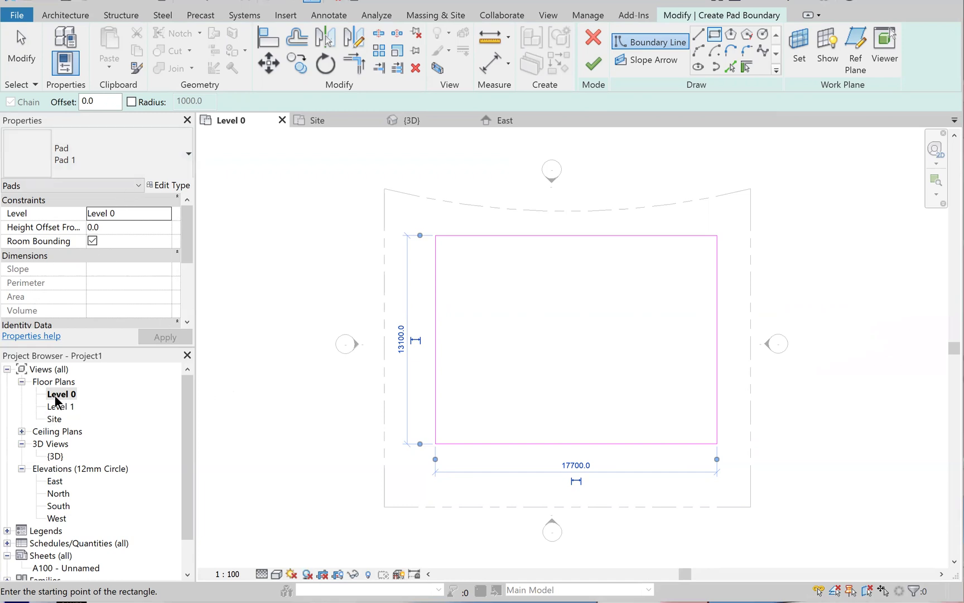
{"action": "left_click", "coordinate": [102, 97]}
{"action": "type", "text": "100"}
{"action": "left_click", "coordinate": [593, 66]}
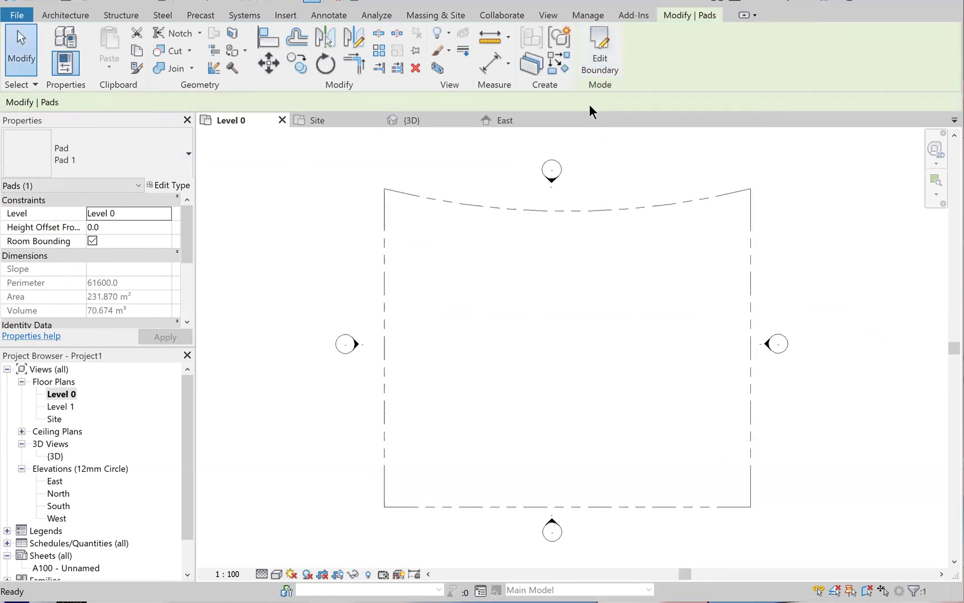
- Open the 3D view to inspect how the building pad cuts into the toposurface
{"action": "left_click", "coordinate": [58, 453]}
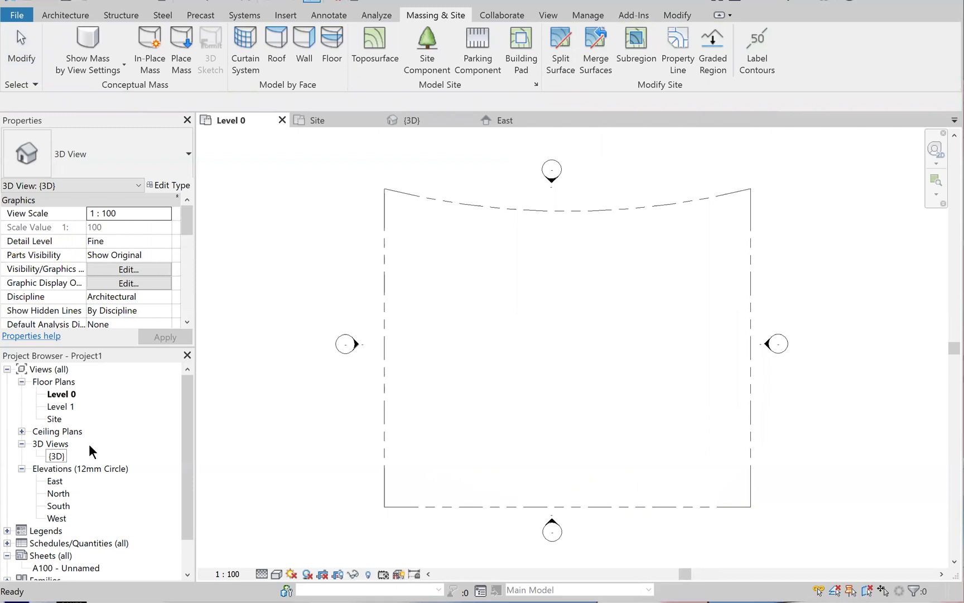
{"action": "key", "text": "Return"}
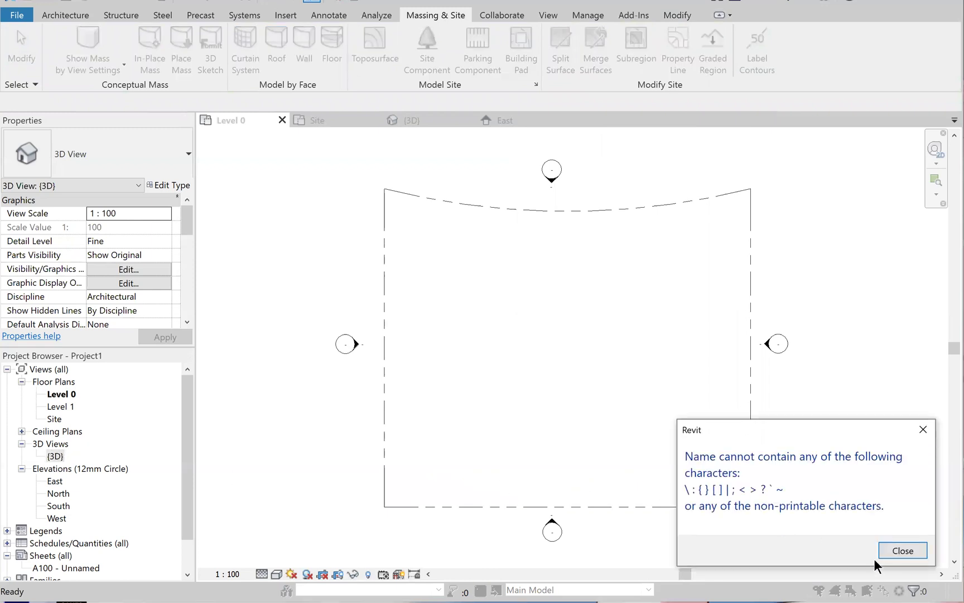
{"action": "left_click", "coordinate": [901, 550]}
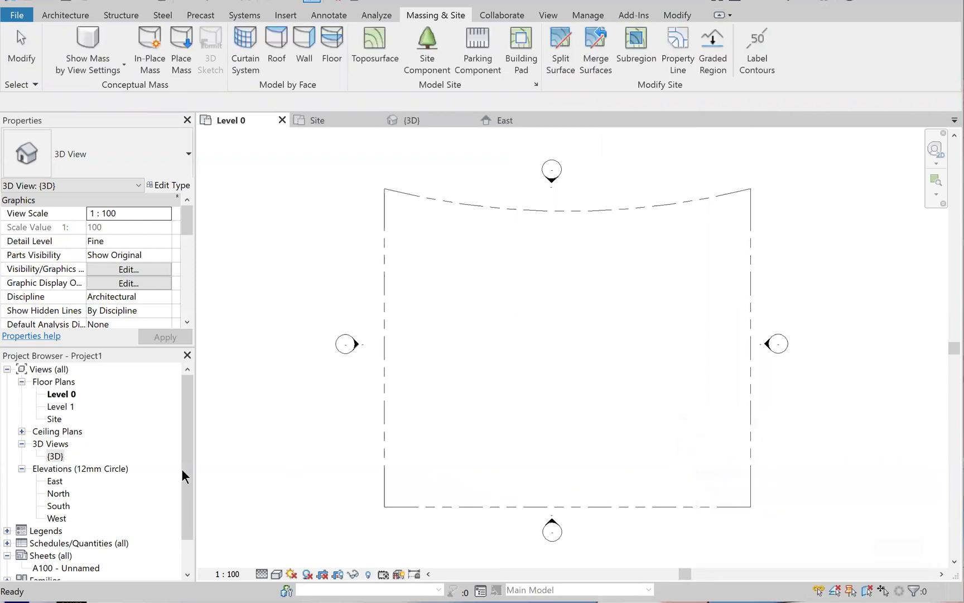
{"action": "double_click", "coordinate": [55, 456]}
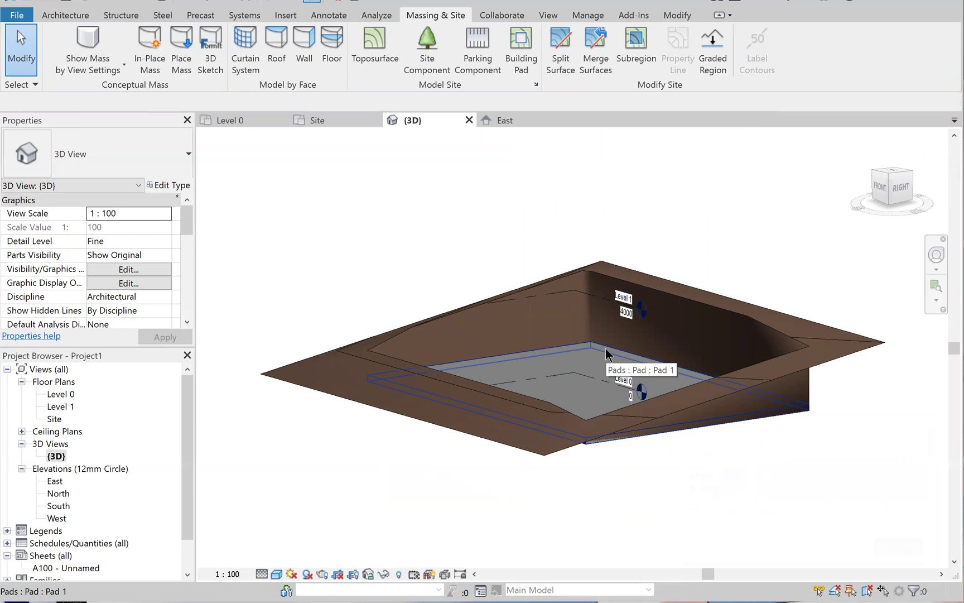
- Open the building pad's boundary for editing and set its height offset from Level 0 to 1000
{"action": "left_click", "coordinate": [640, 359]}
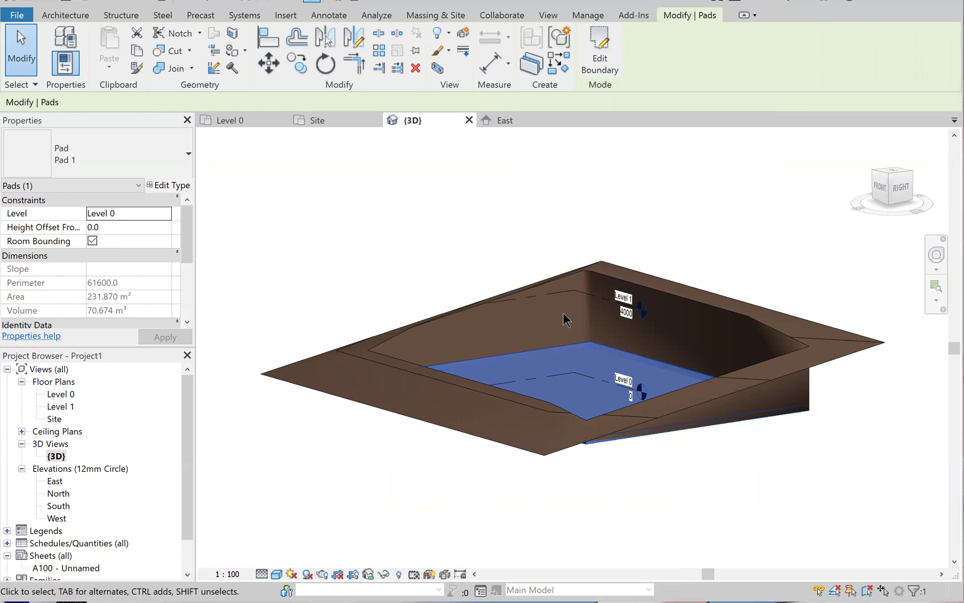
{"action": "left_click", "coordinate": [599, 54]}
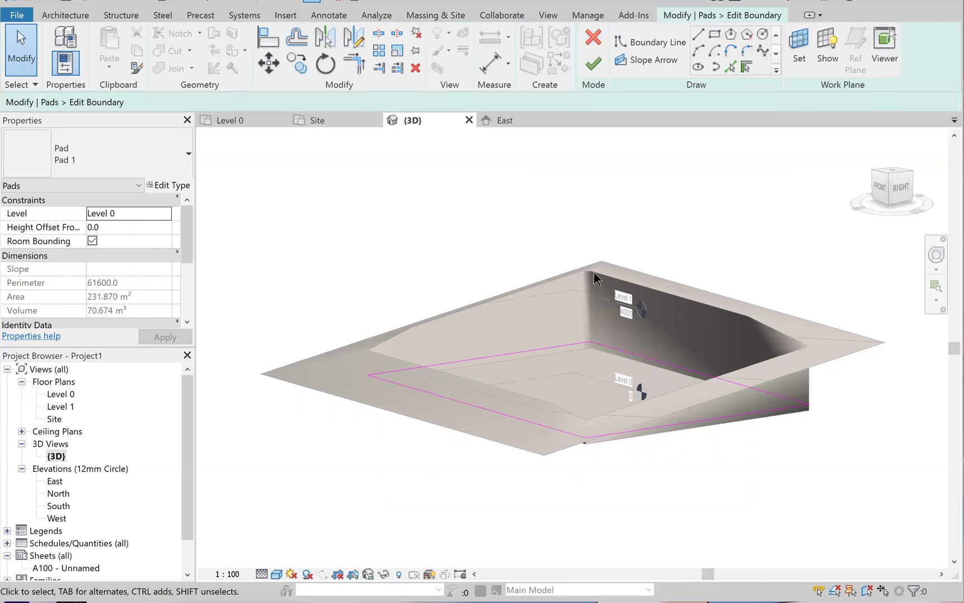
{"action": "left_click", "coordinate": [110, 226]}
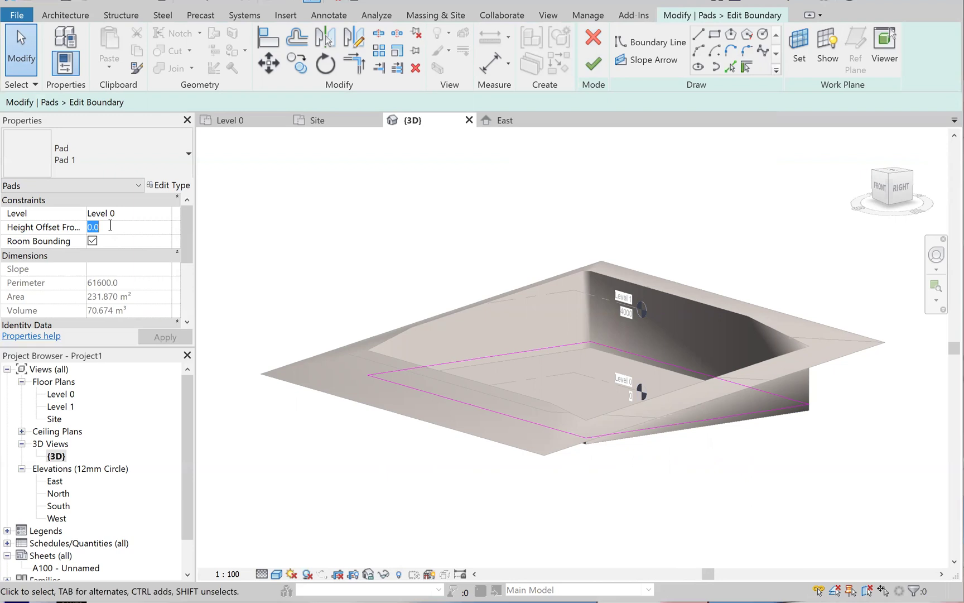
{"action": "type", "text": "100"}
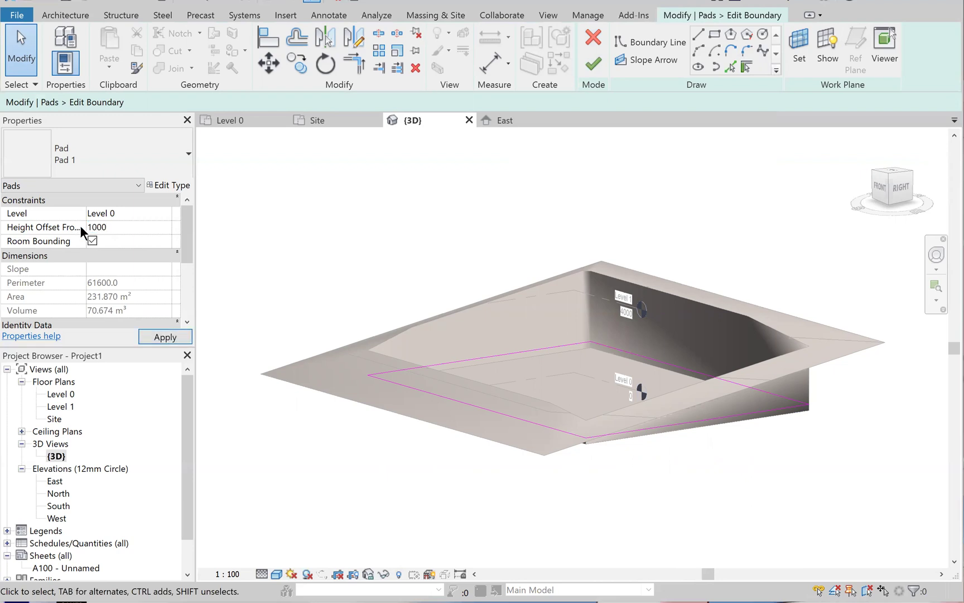
{"action": "type", "text": "0"}
{"action": "left_click", "coordinate": [163, 337]}
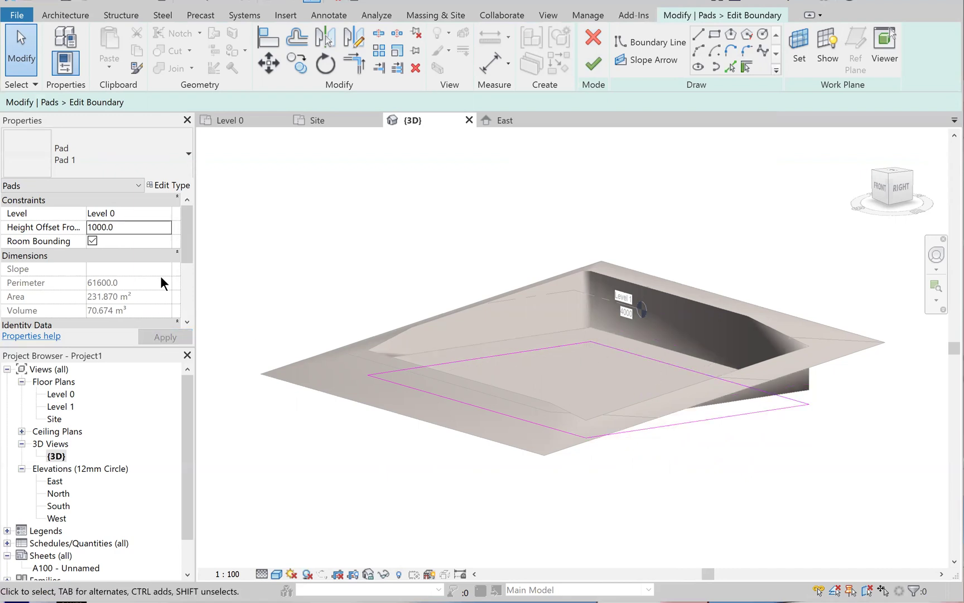
- Set the building pad's height offset from level to 2000, finish the boundary edit and inspect the raised pad
{"action": "left_click", "coordinate": [93, 227]}
{"action": "key", "text": "BackSpace"}
{"action": "type", "text": "2"}
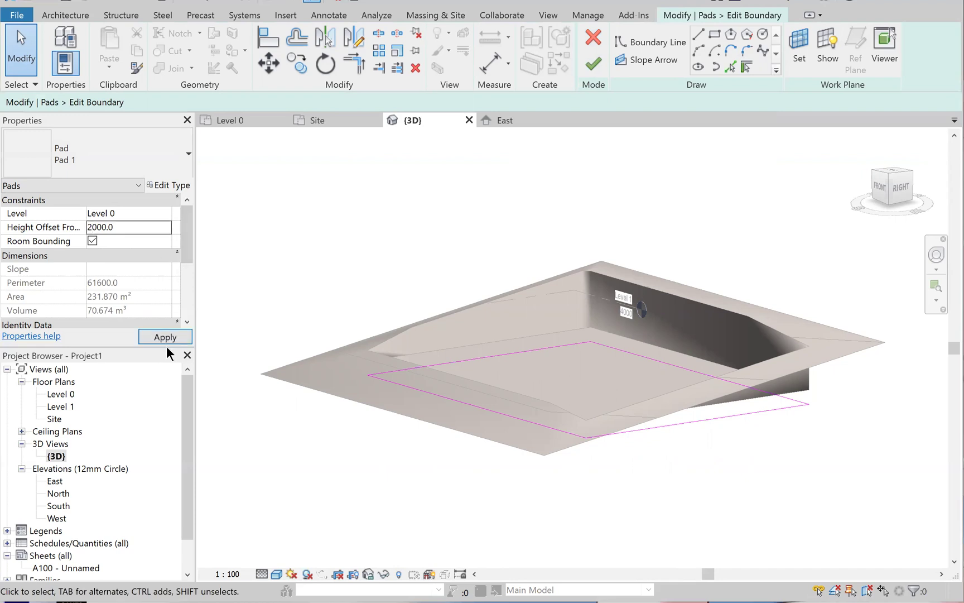
{"action": "left_click", "coordinate": [165, 337]}
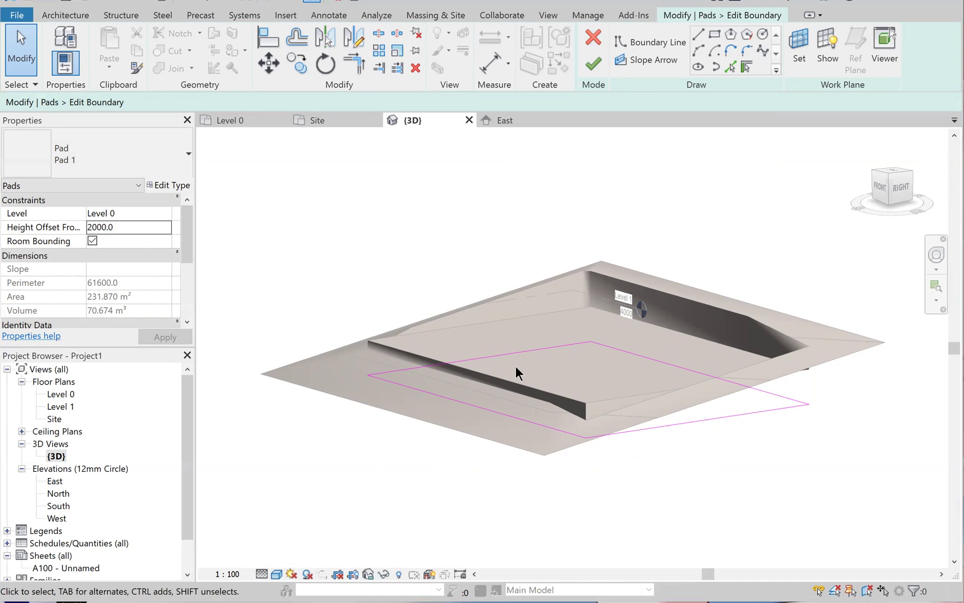
{"action": "left_click", "coordinate": [592, 64]}
{"action": "left_click", "coordinate": [751, 435]}
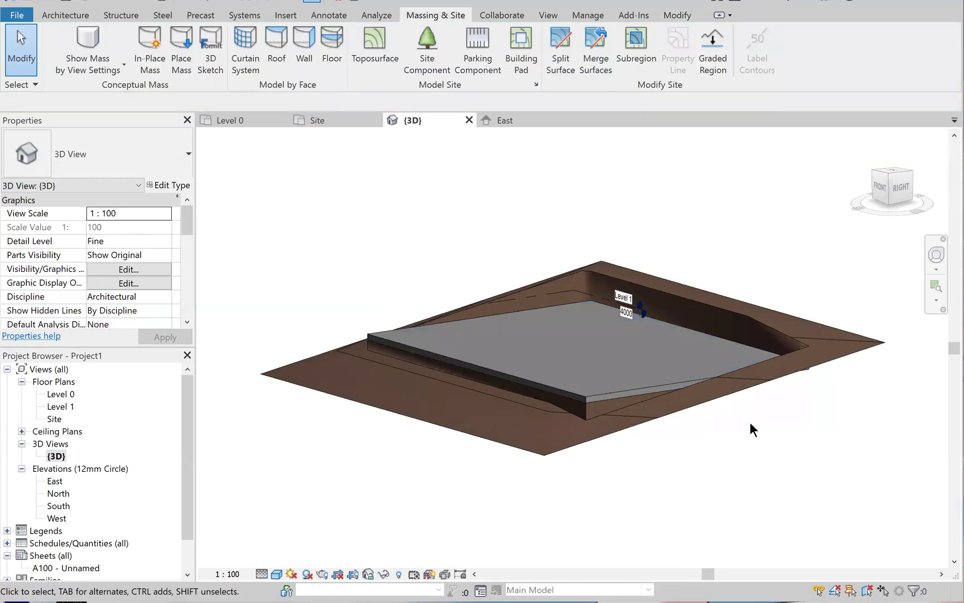
{"action": "middle_click_drag", "start_coordinate": [577, 287], "coordinate": [796, 340], "text": "shift"}
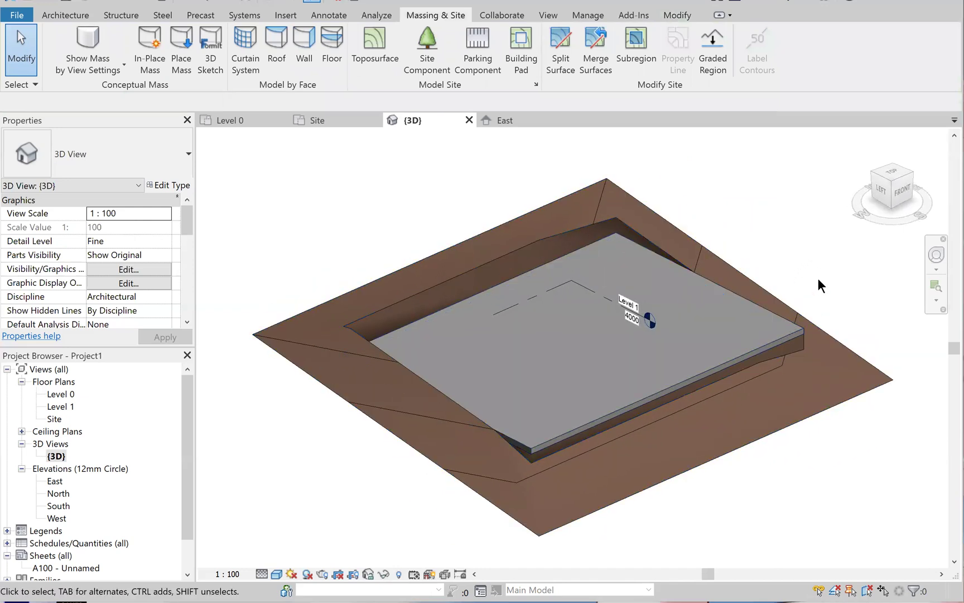